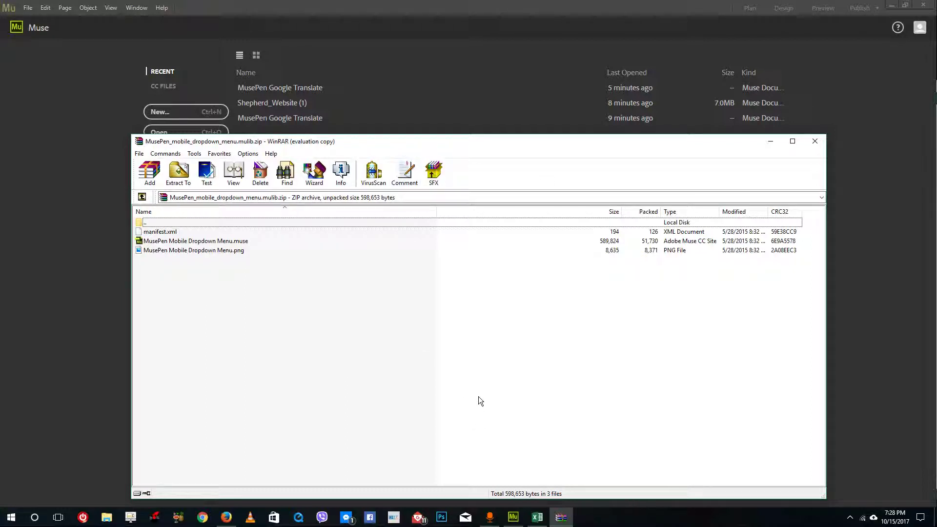
Open MusePen Mobile Dropdown Menu.muse from the zip archive in Adobe Muse, accepting the compression warning
double_click(170, 242)
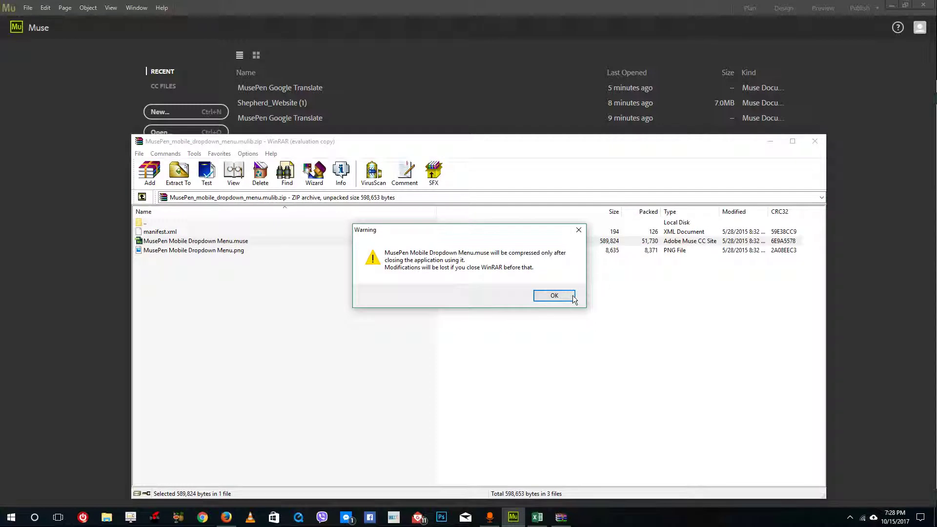
left_click(554, 296)
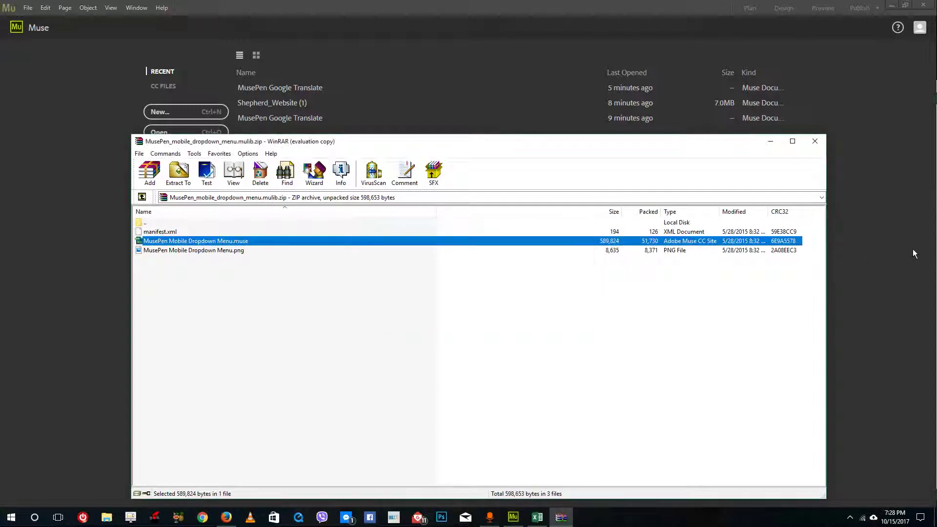
left_click(913, 250)
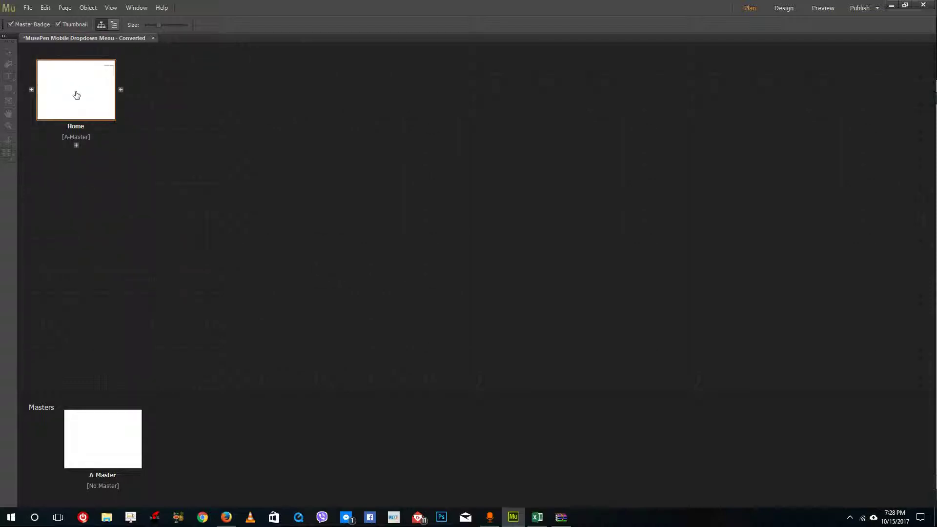
Create a new fluid-width site with a maximum page width of 960 and 12 columns
left_click(28, 7)
key("Escape")
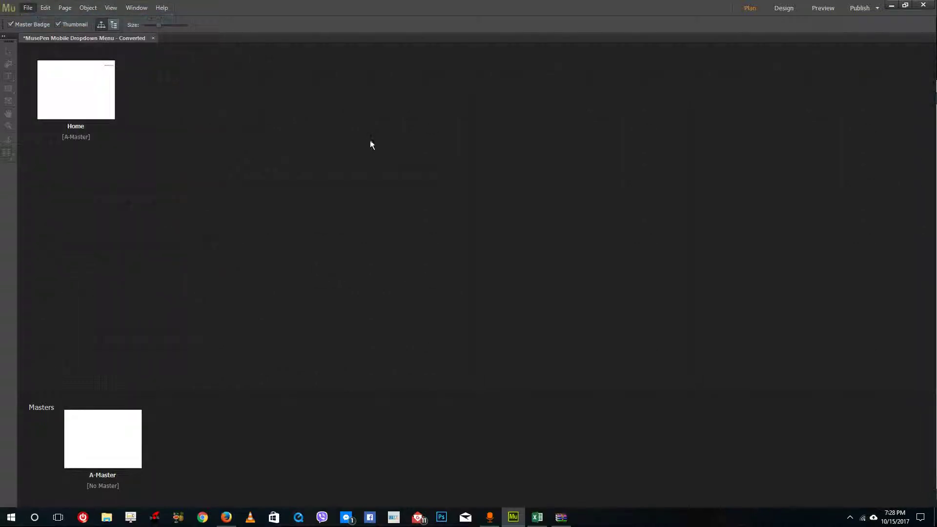
key("ctrl+n")
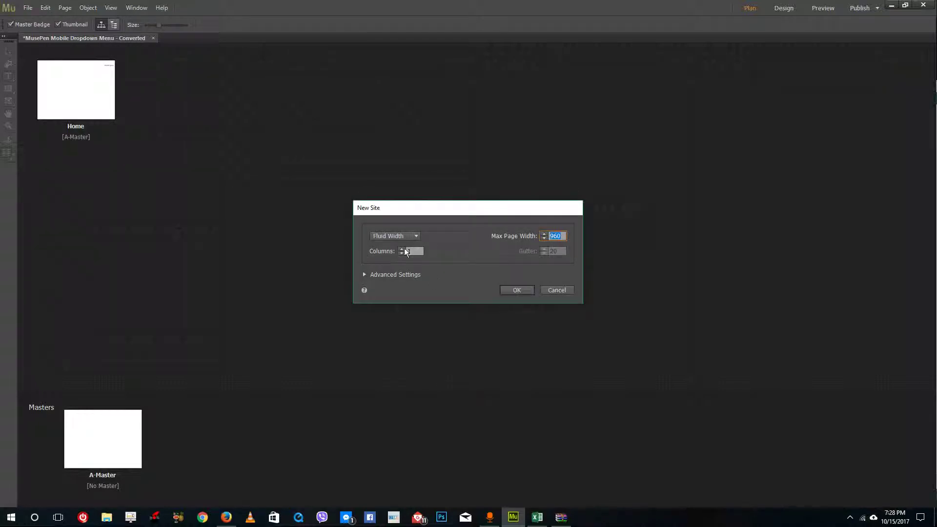
left_click(409, 250)
left_click(523, 292)
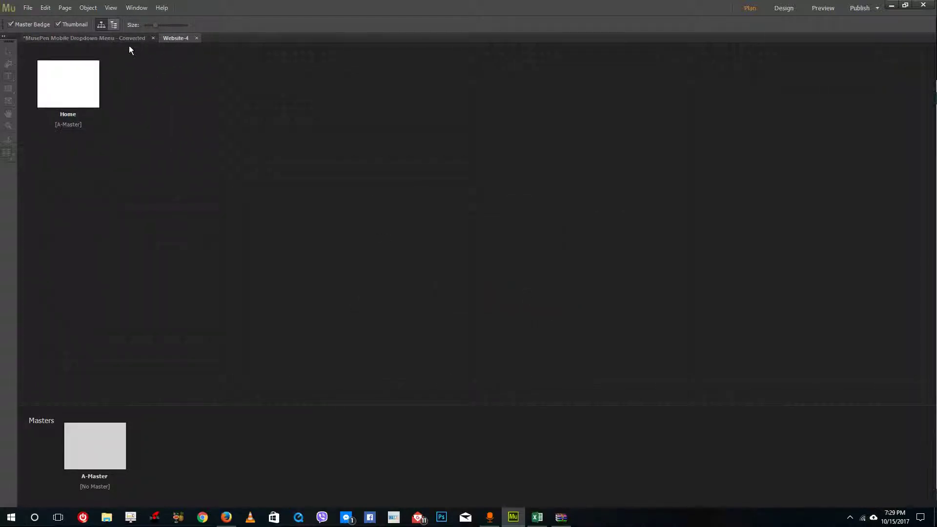
Cut the Mobile Menu accordion widget from the Home page of the converted MusePen Mobile Dropdown Menu file
double_click(94, 92)
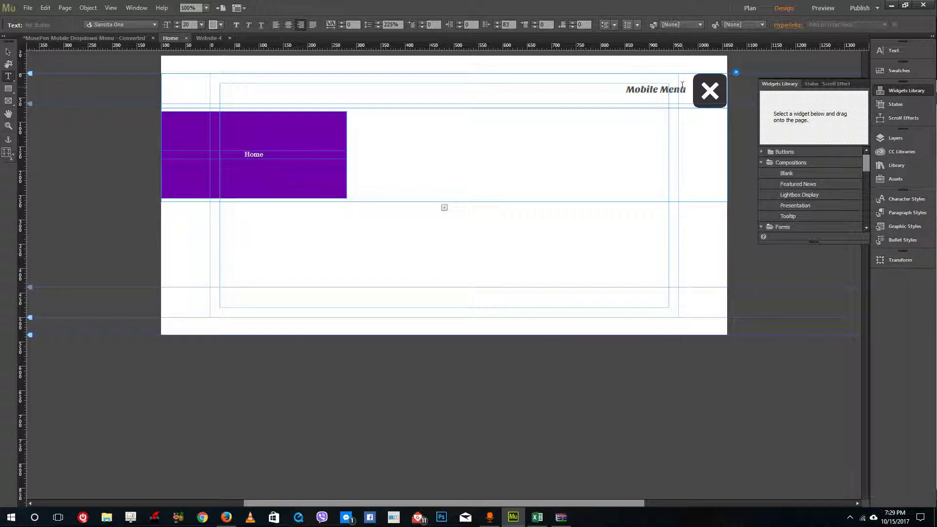
left_click(8, 51)
left_click(582, 249)
left_click(673, 99)
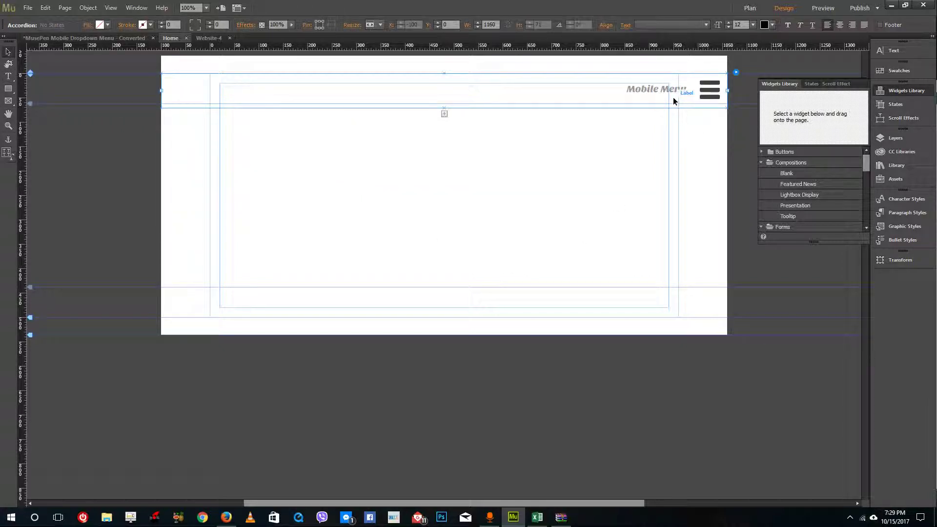
key("Delete")
right_click(672, 94)
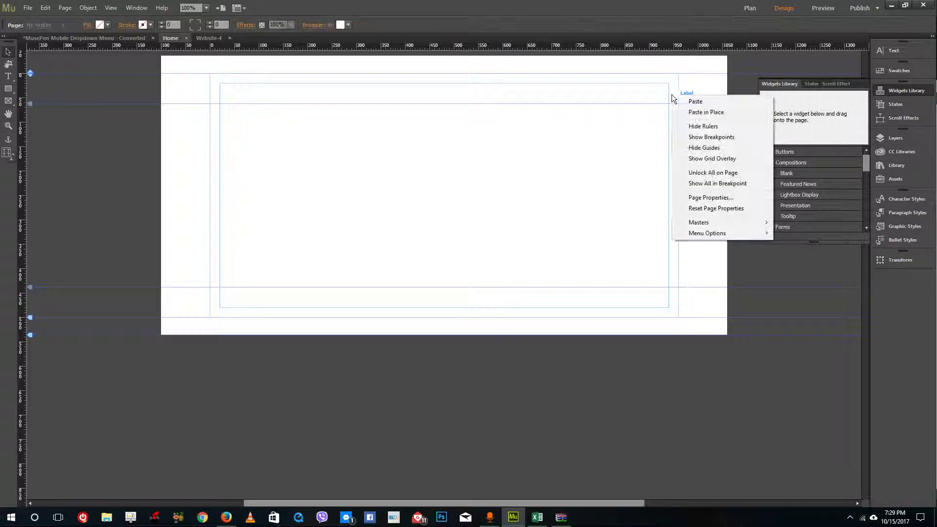
left_click(491, 132)
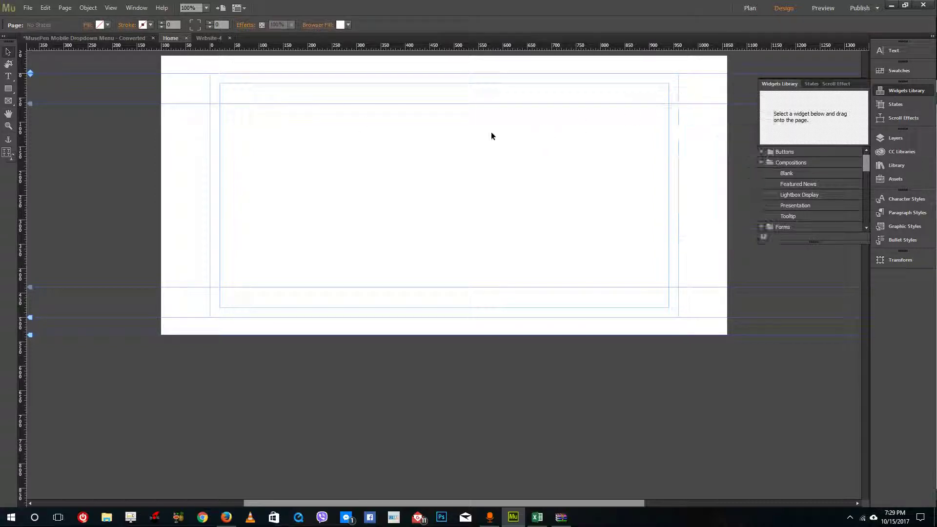
Open the Home page and A-Master of Website-4 and compare them with the converted file's Home page
left_click(210, 38)
double_click(64, 103)
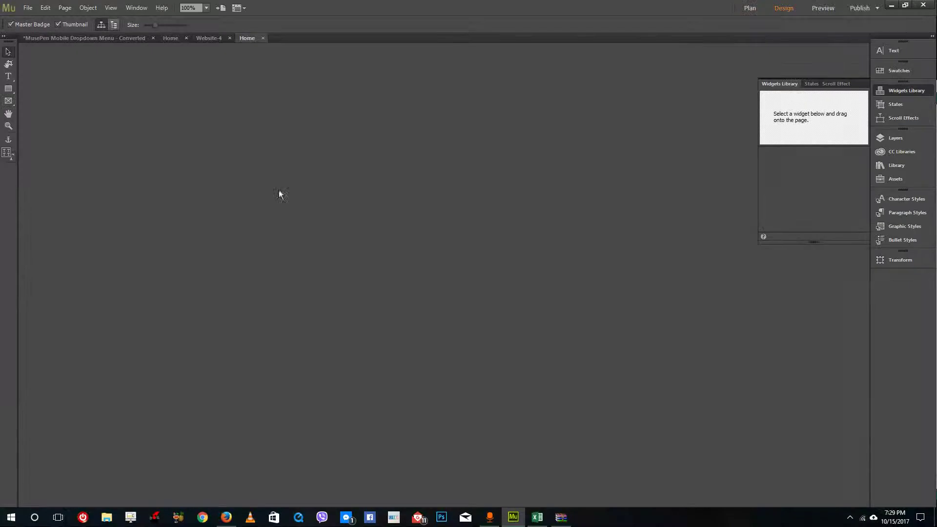
left_click(222, 38)
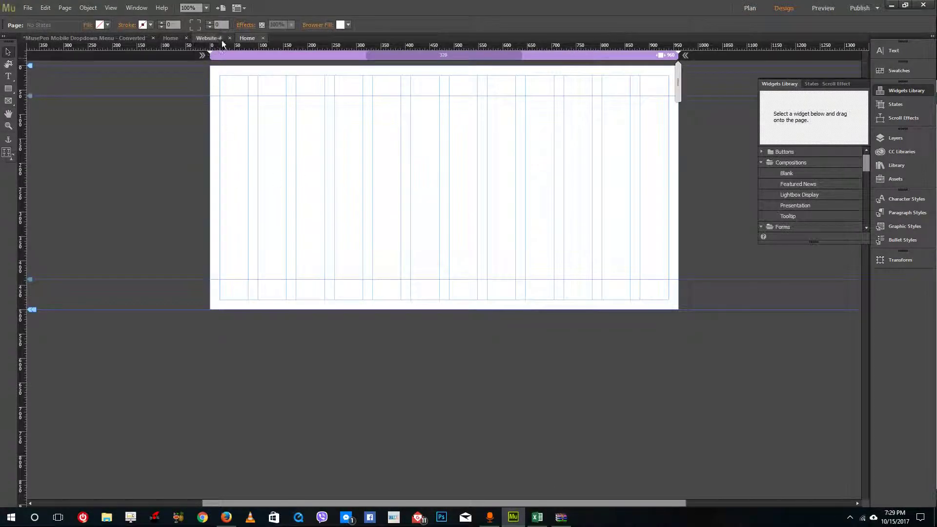
double_click(100, 436)
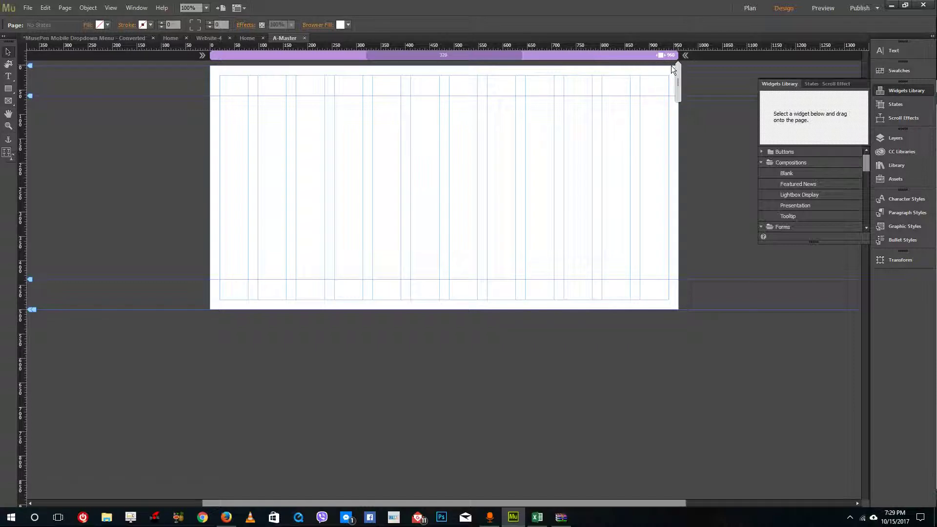
left_click(251, 39)
left_click(170, 38)
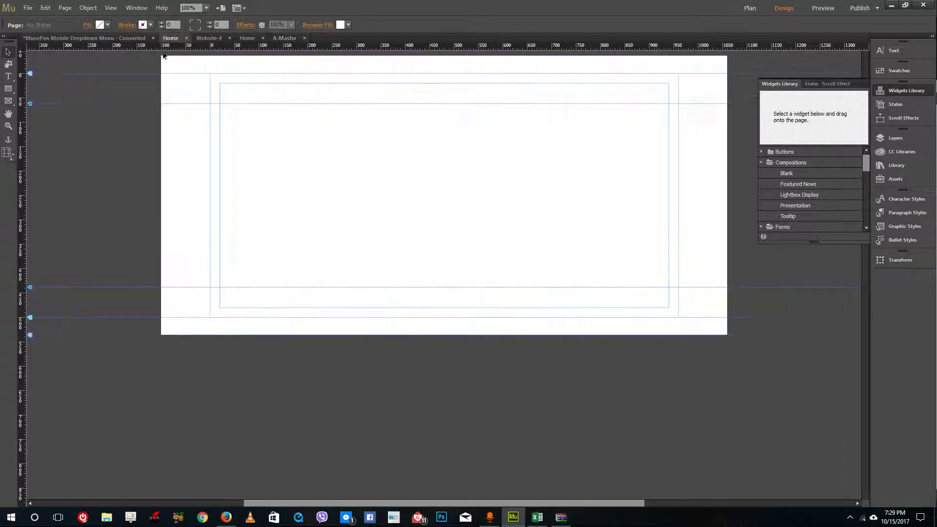
Add two pages named About and Contact after Home in the Website-4 site plan
left_click(212, 39)
left_click(104, 83)
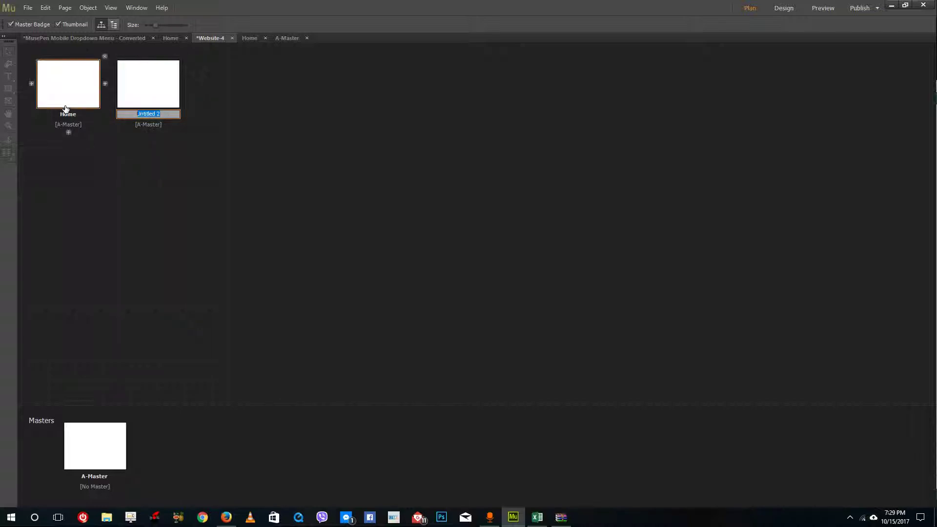
type("About")
key("Return")
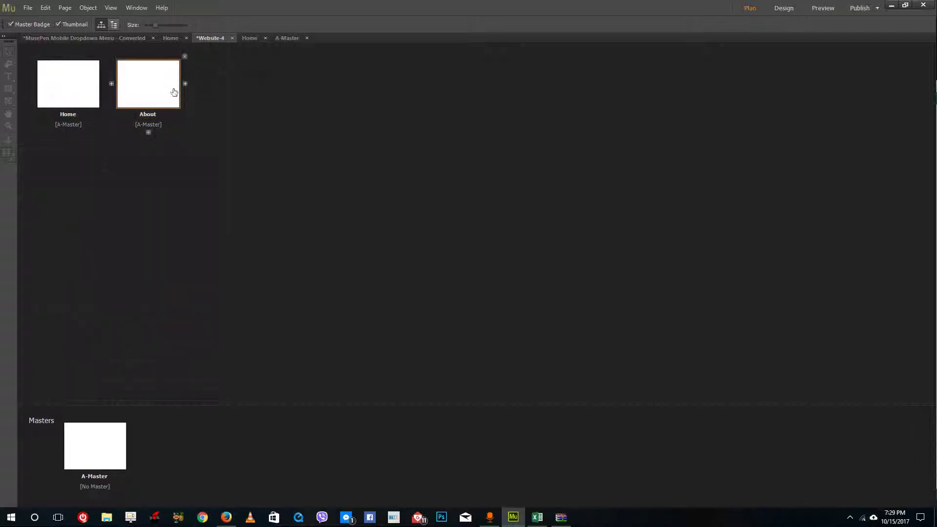
left_click(185, 84)
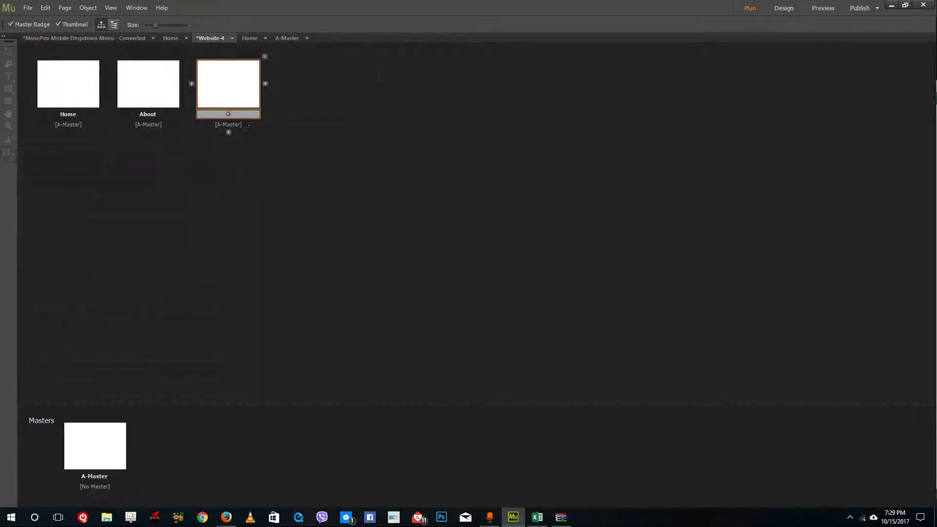
type("Contact")
key("Return")
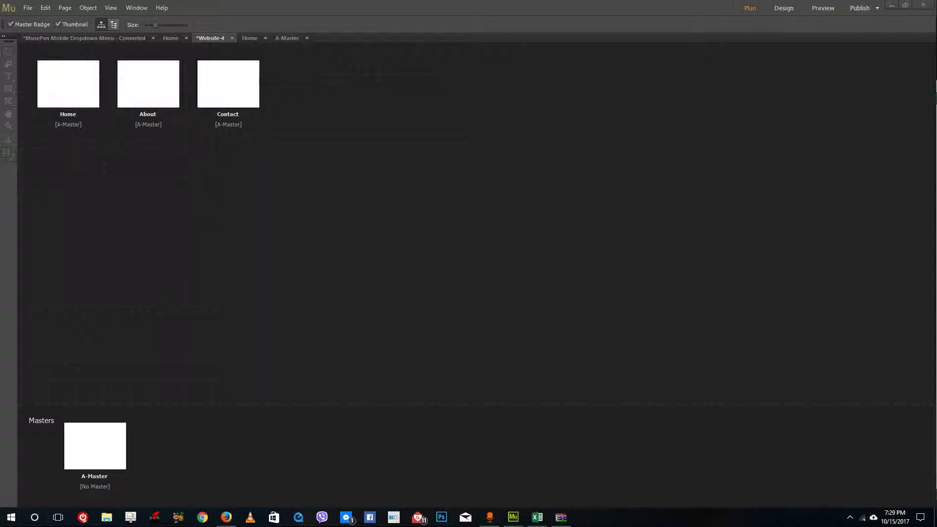
Paste the Mobile Menu widget onto the A-Master page and move it to the page's top edge
double_click(115, 446)
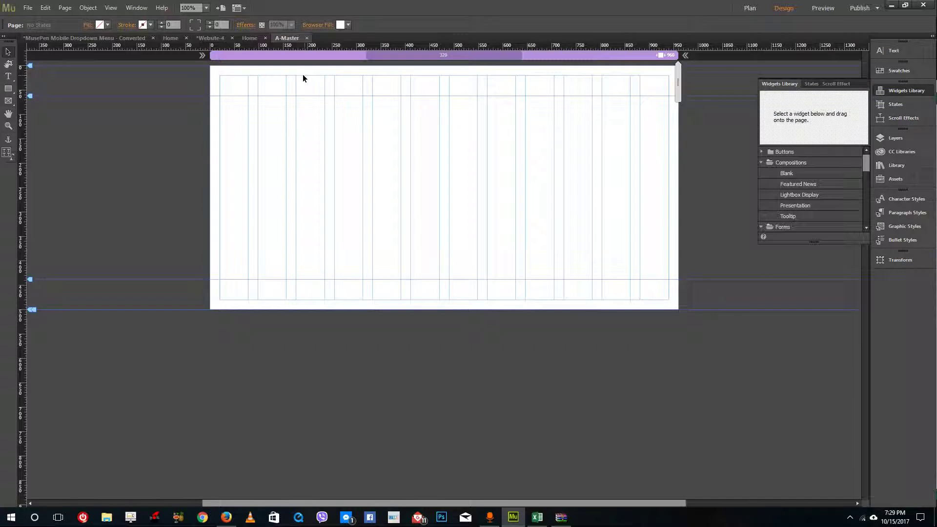
key("ctrl+v")
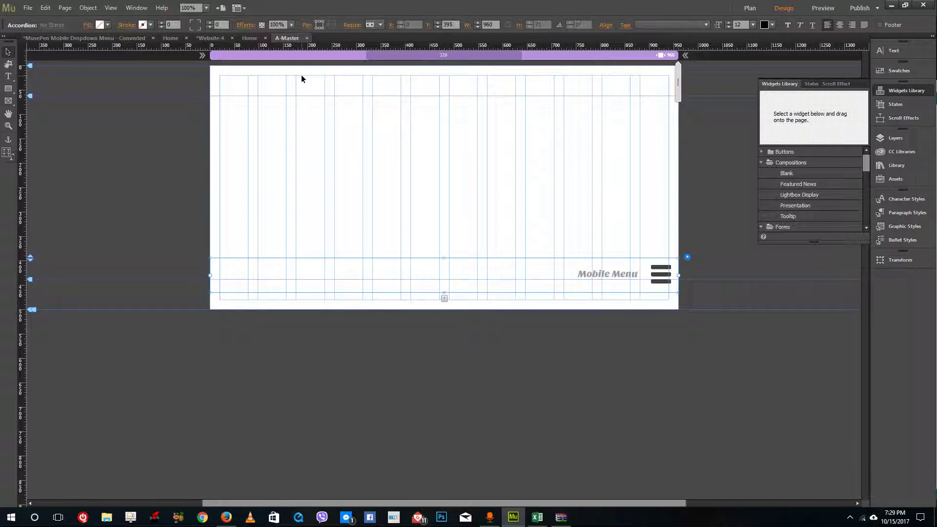
left_click_drag(603, 285, 591, 90)
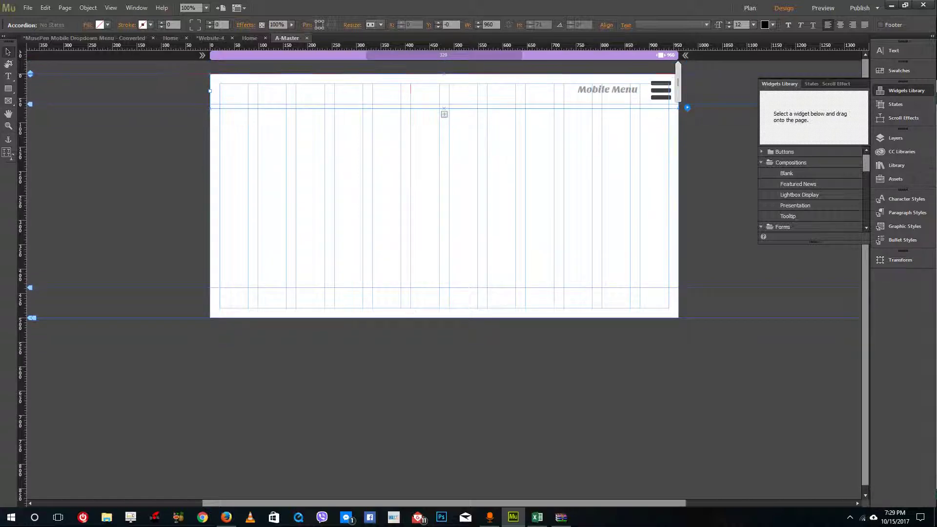
Lower the header guide below the menu bar, and expand and collapse the menu to check its page links
mouse_move(29, 104)
left_mouse_down()
mouse_move(30, 123)
mouse_move(30, 113)
left_mouse_up()
left_click(442, 95)
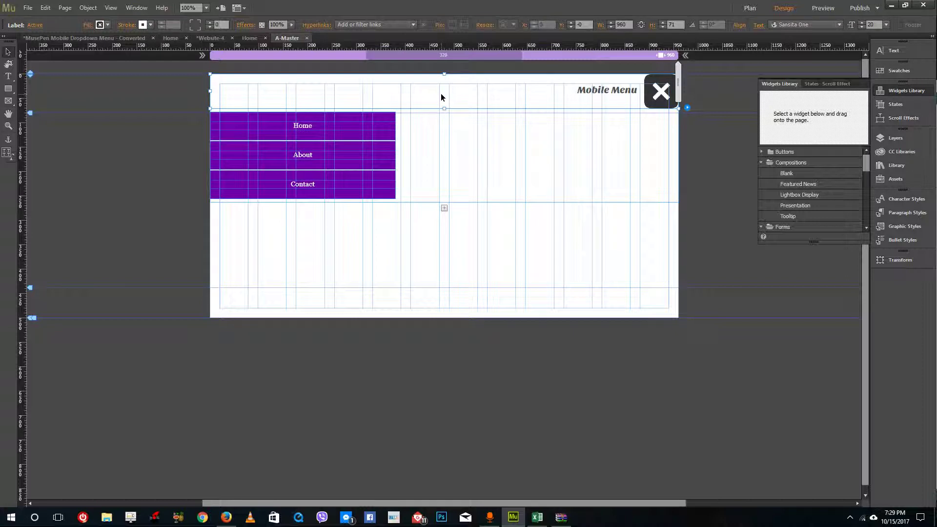
left_click(537, 95)
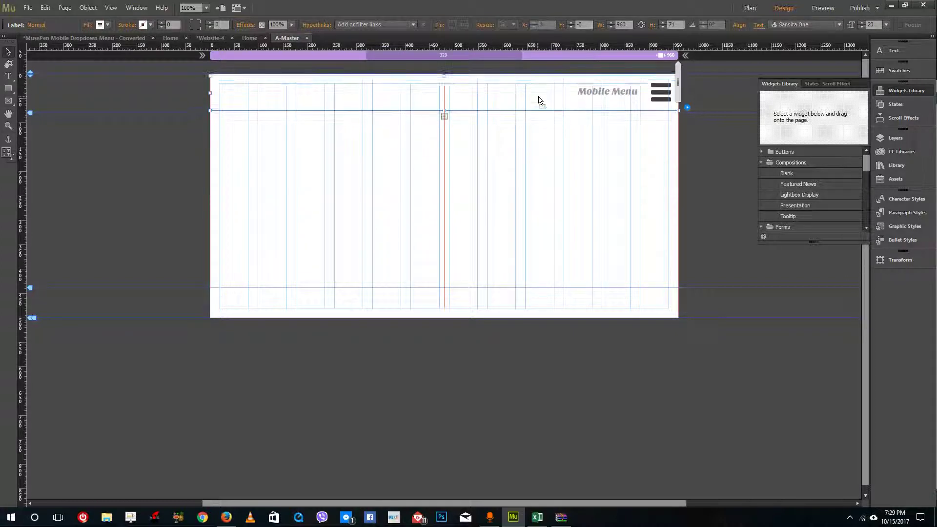
Add a breakpoint to A-Master with a width of 500 and 4 columns
left_click_drag(676, 70, 566, 78)
right_click(565, 62)
left_click(613, 75)
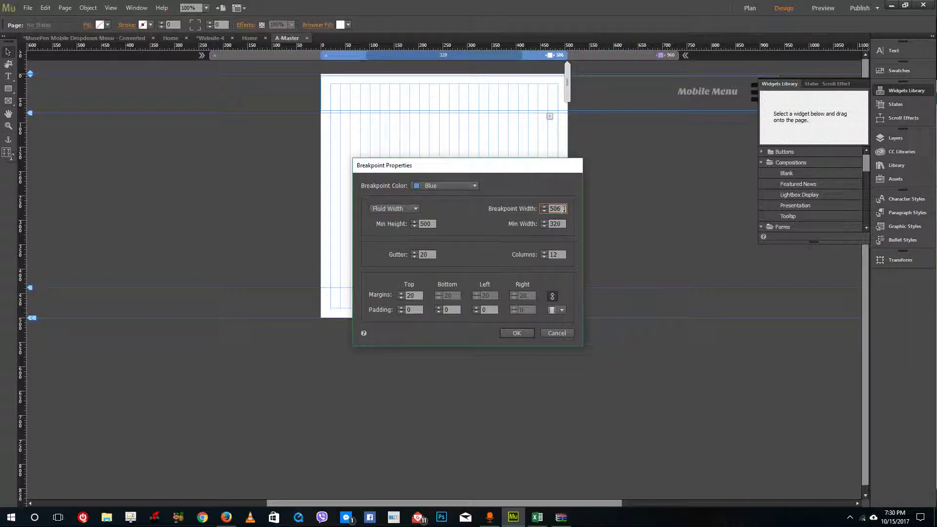
key("BackSpace")
type("0")
double_click(551, 254)
type("4")
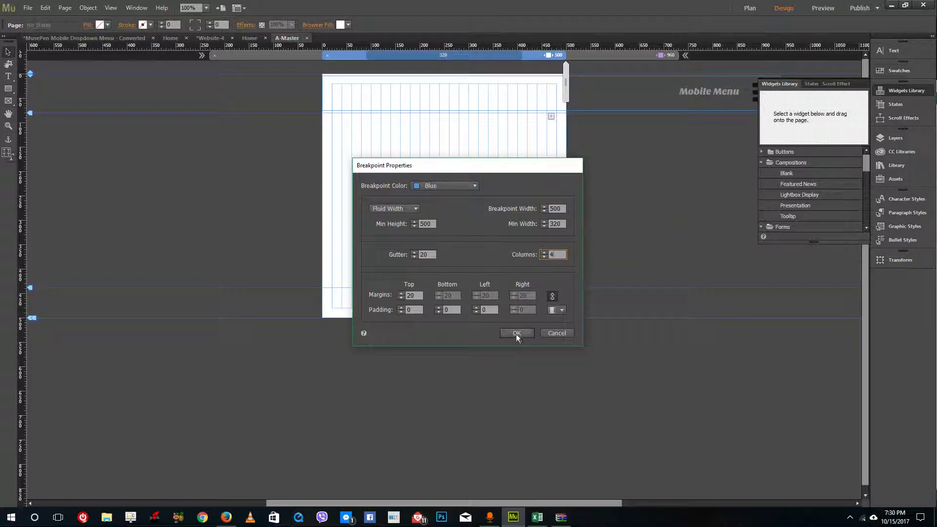
left_click(516, 335)
Clear the floating panels away from the Mobile Menu widget and move the widget back up to the page top
left_click(676, 108)
left_click_drag(676, 108, 569, 145)
left_click_drag(844, 86, 860, 193)
left_click(724, 128)
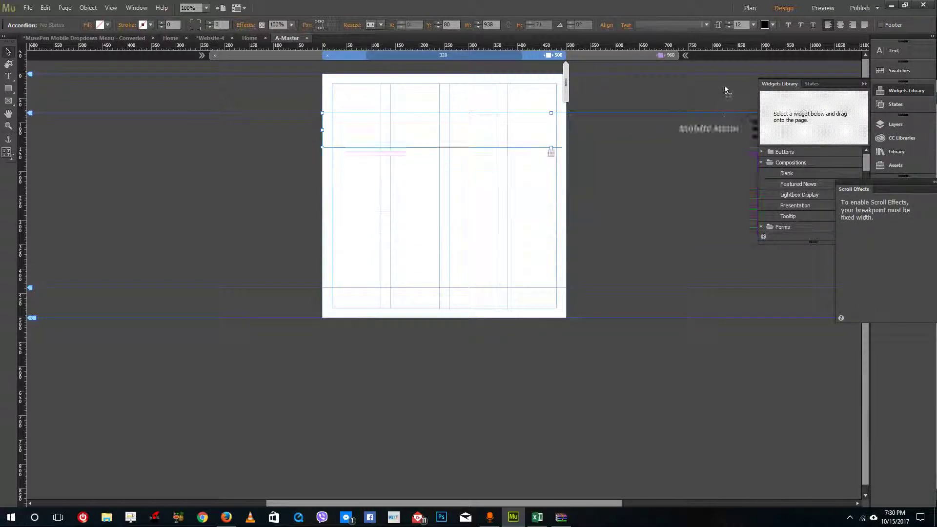
left_click(724, 90)
left_click(864, 85)
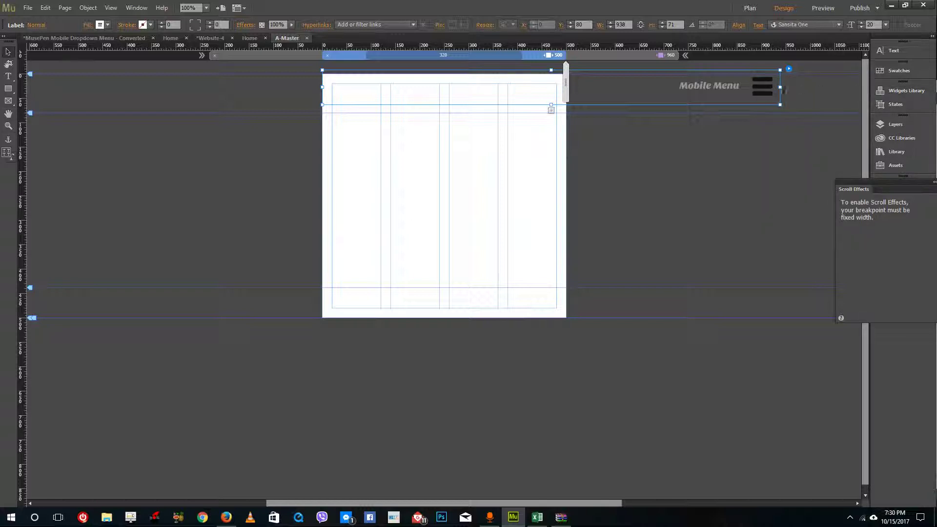
Try to narrow the Mobile Menu widget to the page width of the 500 px breakpoint
left_click_drag(780, 86, 564, 98)
left_click(505, 93)
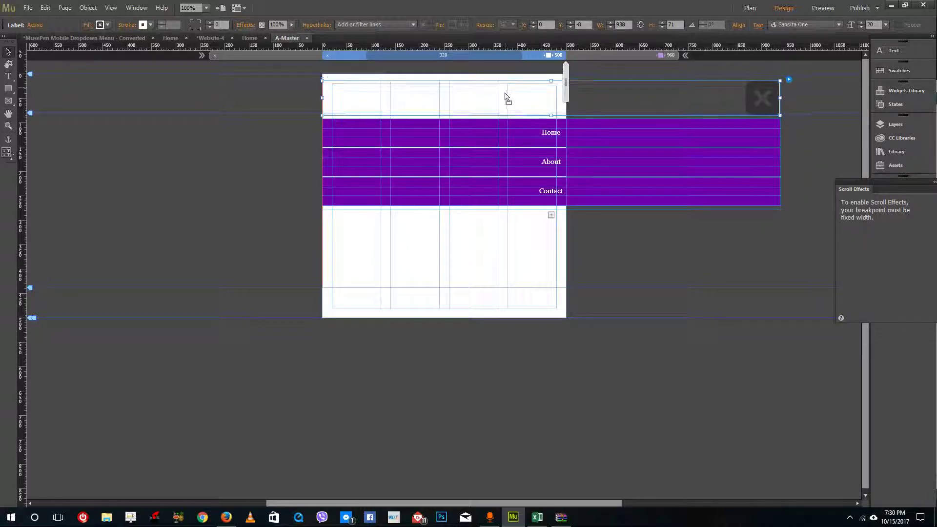
left_click_drag(779, 89, 565, 101)
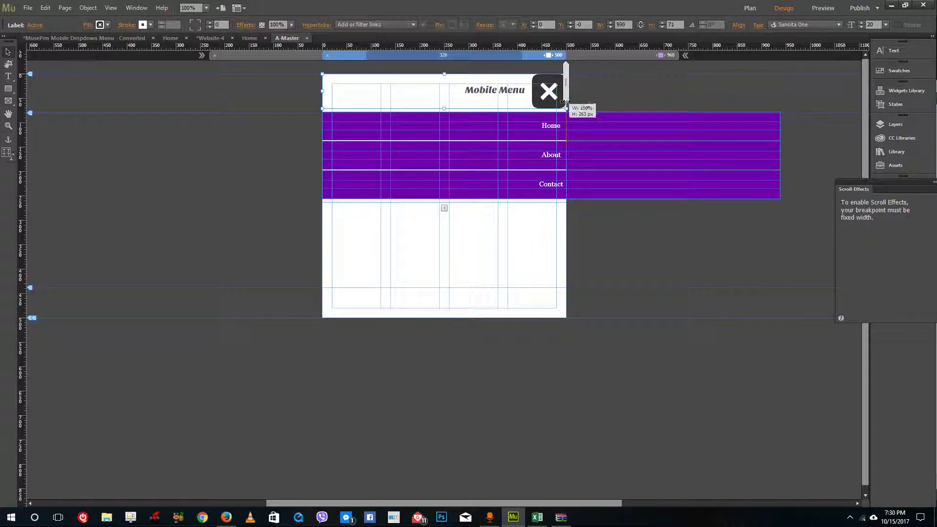
Select the Home, About and Contact menu items together and narrow them to the breakpoint's page width
left_click(757, 133)
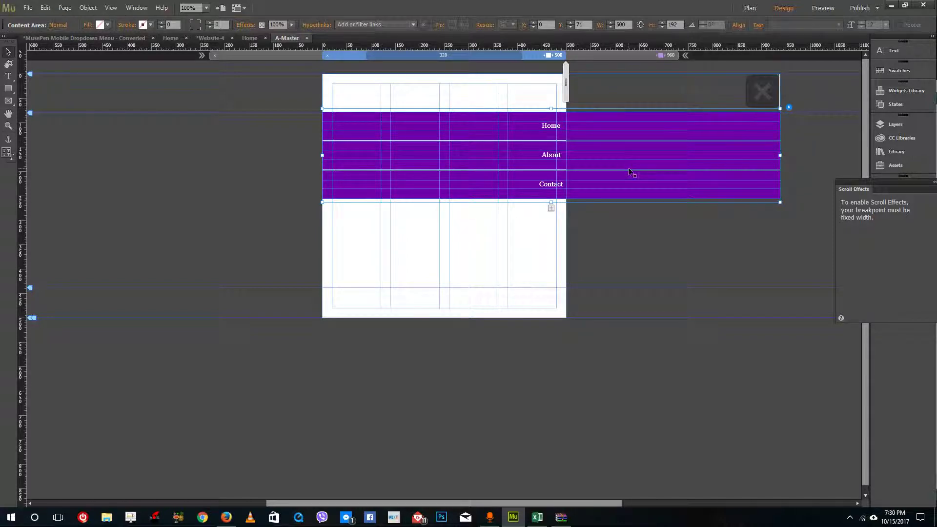
left_click(702, 162)
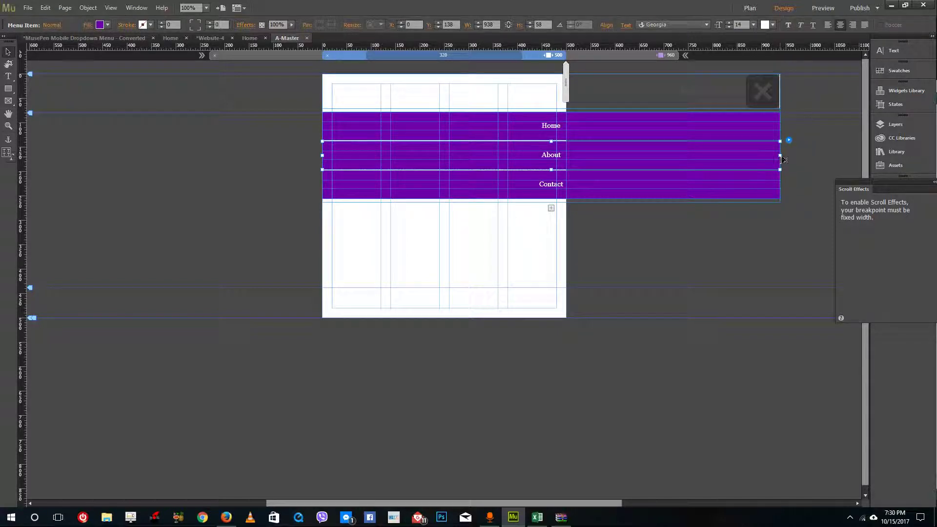
left_click(768, 137, "shift")
left_click(759, 182, "shift")
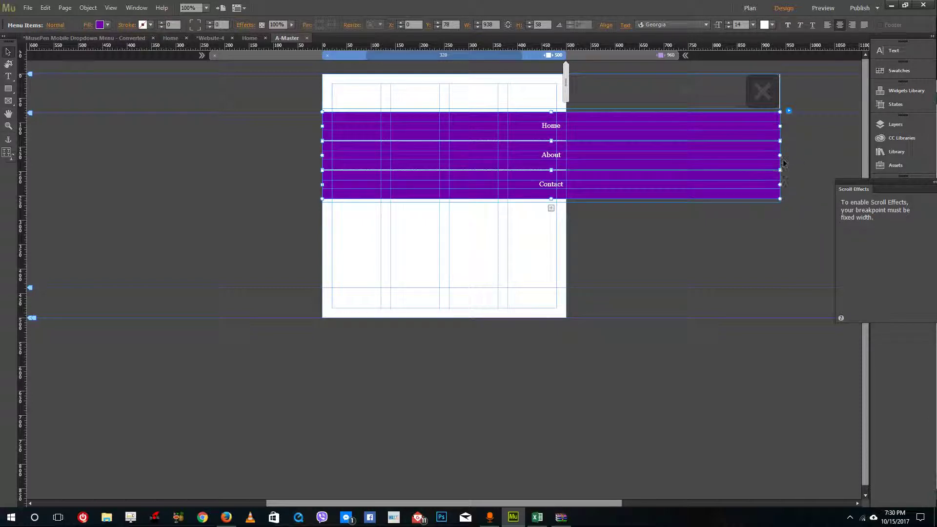
left_click_drag(781, 166, 562, 167)
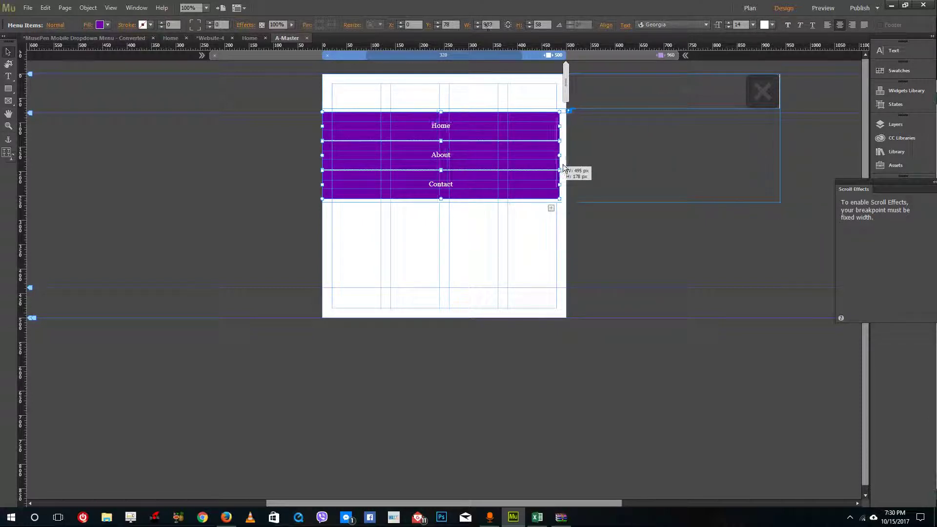
Resize the collapsed Mobile Menu bar to the full 500 px page width and toggle the menu to check the fit
left_click(732, 110)
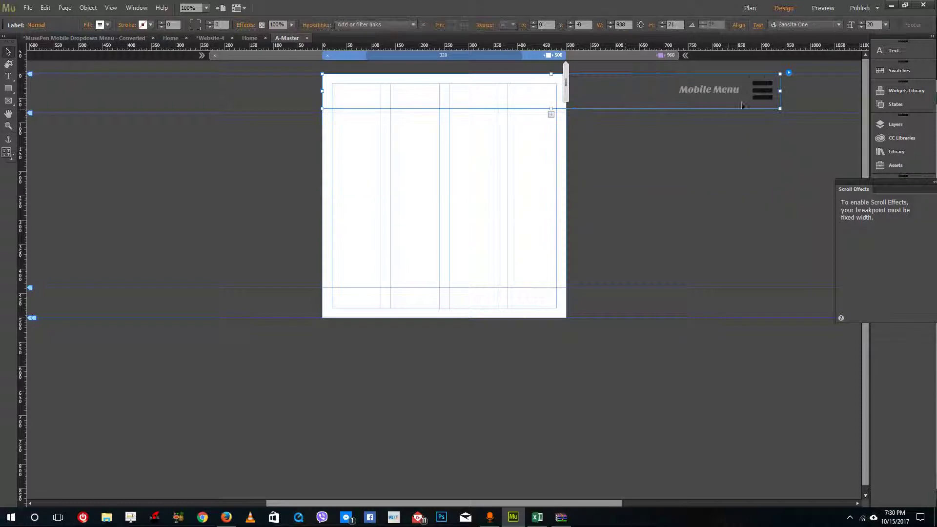
left_click_drag(780, 92, 566, 98)
left_click(542, 99)
left_click(542, 98)
left_click(543, 98)
left_click(545, 97)
left_click(545, 97)
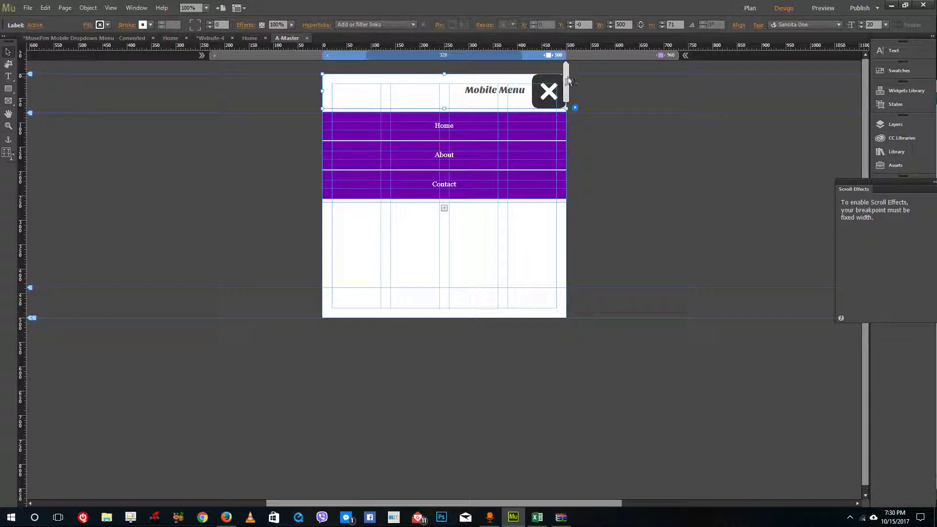
Collapse the Scroll Effects panel and bring up the Layers panel
mouse_move(566, 82)
left_mouse_down()
mouse_move(583, 83)
mouse_move(527, 92)
mouse_move(577, 87)
mouse_move(567, 88)
left_mouse_up()
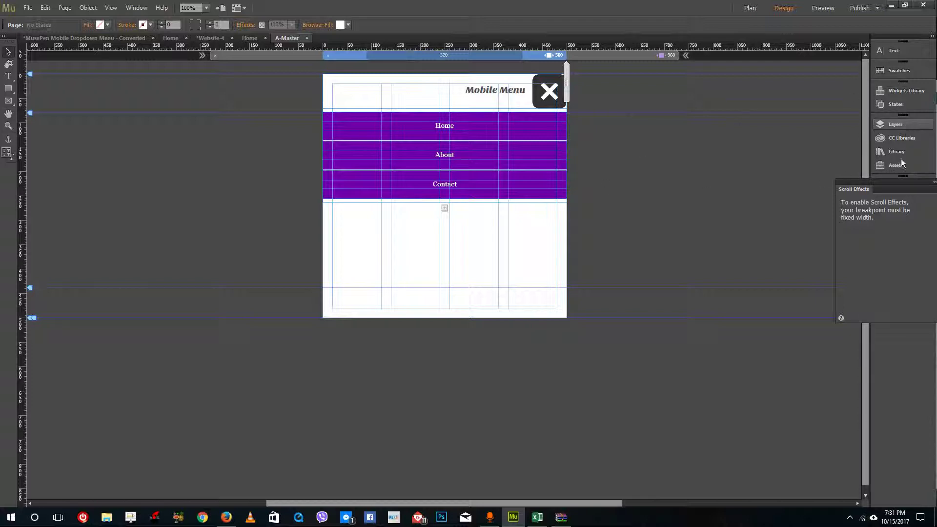
left_click(933, 184)
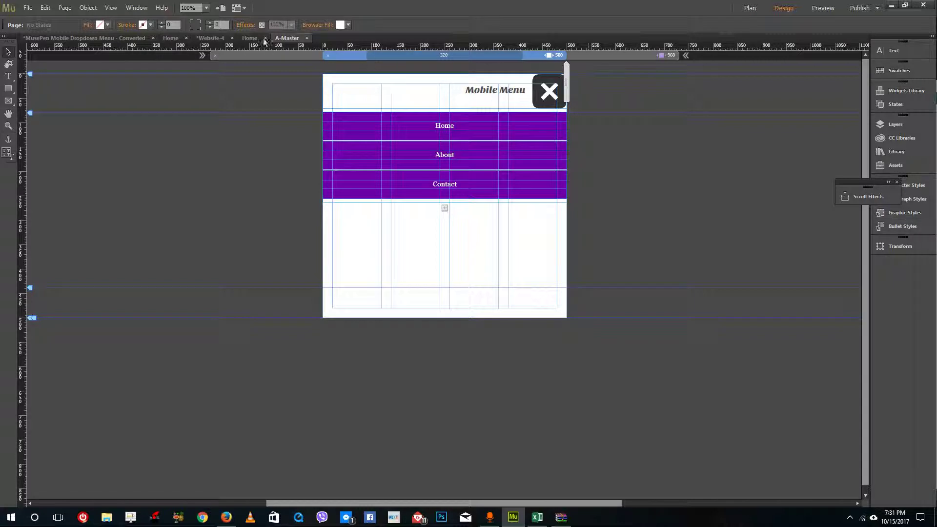
left_click(136, 7)
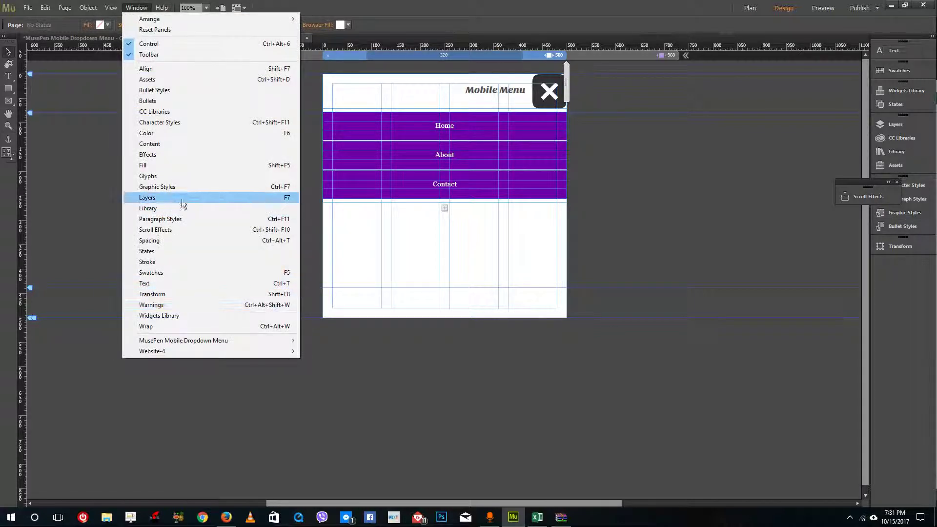
left_click(167, 199)
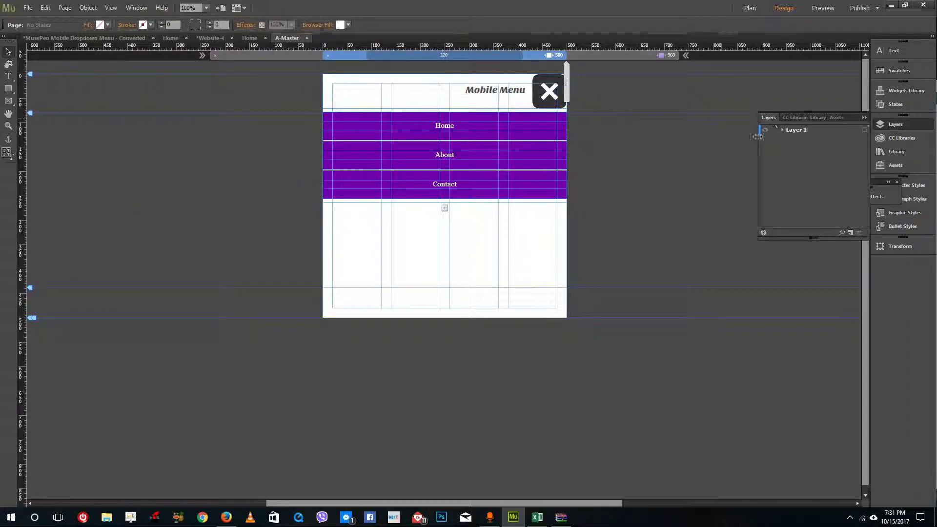
Try hiding the whole Layer 1 in the 500 px breakpoint
left_click(765, 129)
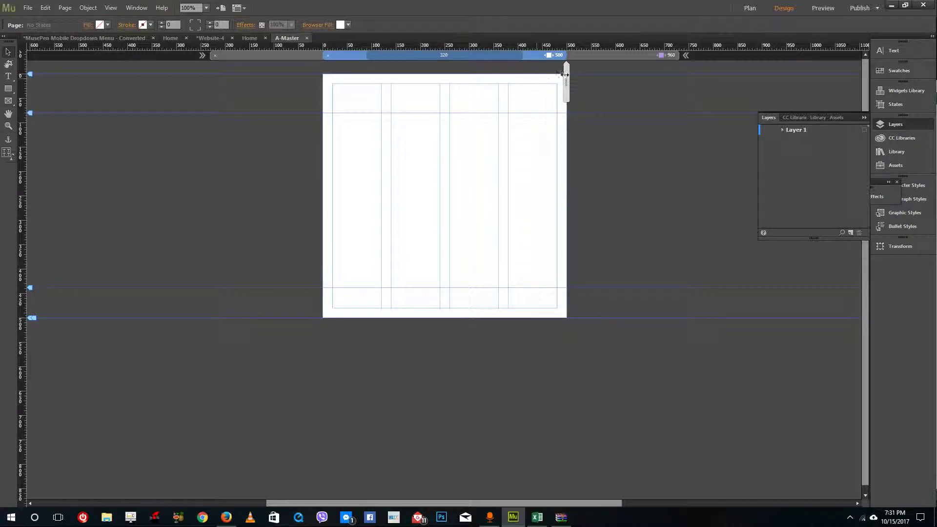
mouse_move(567, 79)
left_mouse_down()
mouse_move(685, 84)
mouse_move(565, 98)
left_mouse_up()
left_click(764, 130)
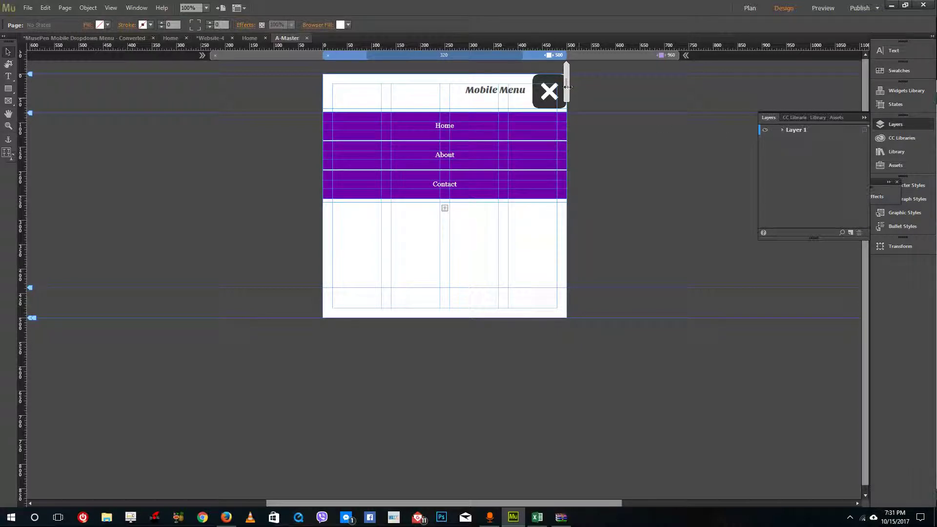
mouse_move(566, 92)
left_mouse_down()
mouse_move(684, 99)
mouse_move(581, 87)
mouse_move(566, 93)
left_mouse_up()
left_click(765, 128)
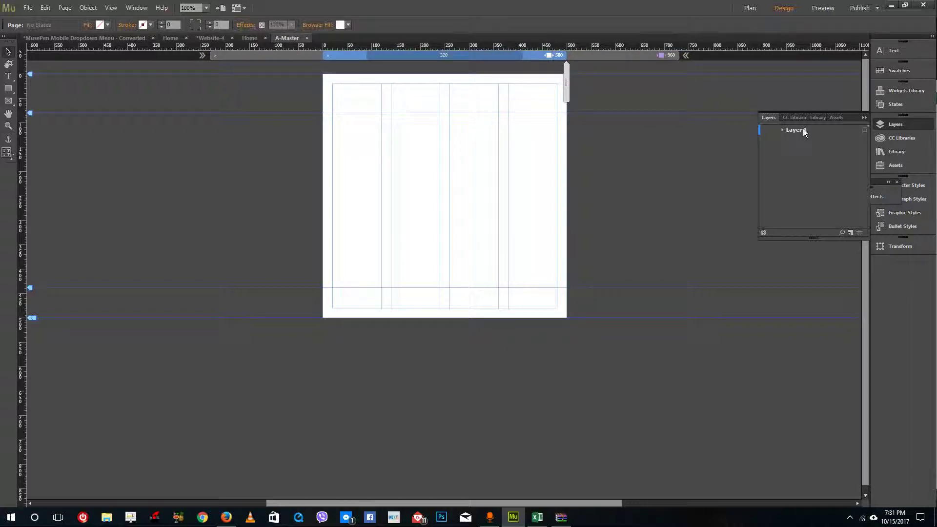
Expand Layer 1 and make its Accordion element visible in the 500 px breakpoint
left_click(783, 129)
left_click(777, 141)
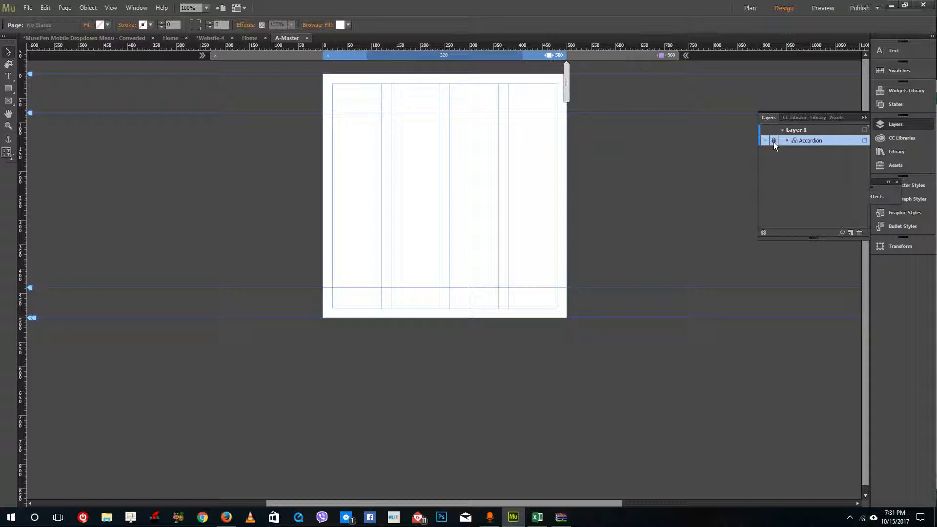
left_click(764, 142)
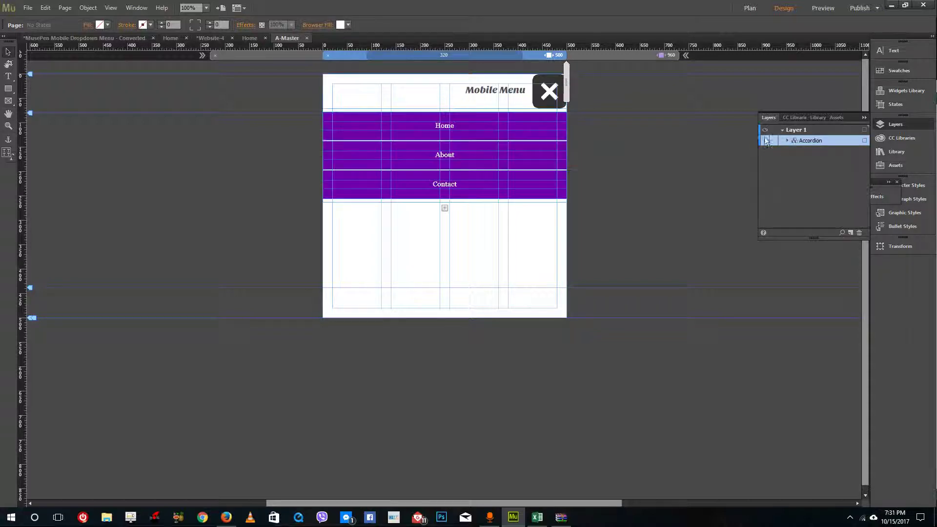
left_click(764, 141)
left_click(764, 142)
Switch to the 960 px breakpoint and hide the Accordion element there
left_click_drag(567, 74, 683, 103)
left_click(765, 140)
double_click(649, 57)
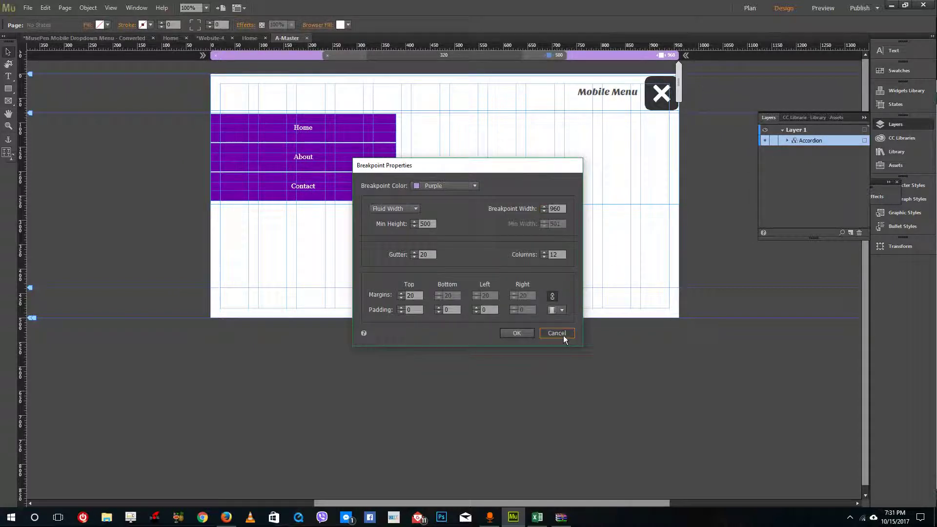
left_click(564, 336)
left_click(765, 140)
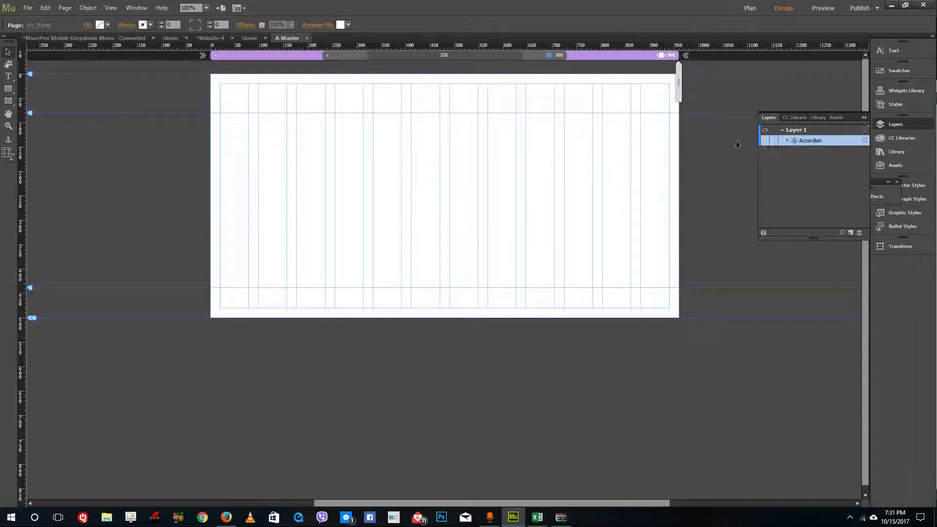
Preview the page in the browser at a phone-like window width, toggle the mobile menu there, and close the preview
mouse_move(562, 98)
left_mouse_down()
mouse_move(601, 109)
mouse_move(560, 112)
left_mouse_up()
left_click(28, 8)
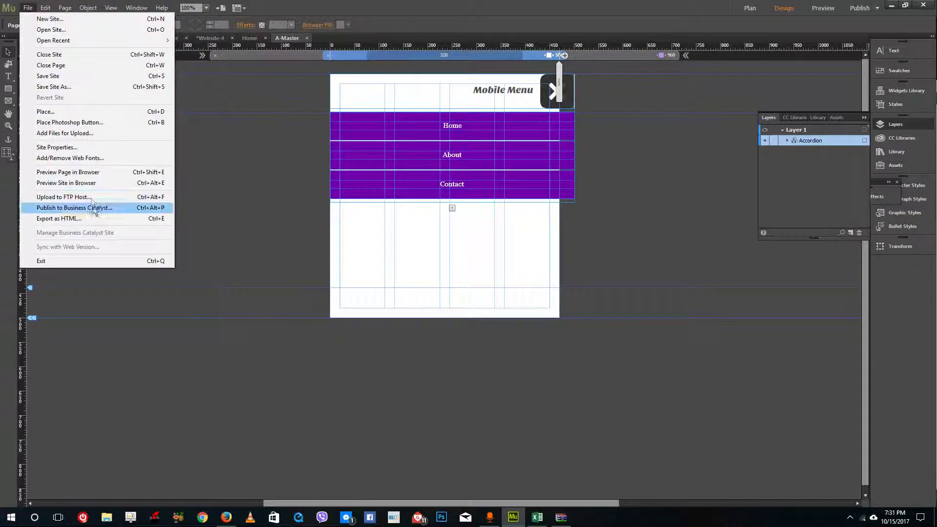
left_click(98, 171)
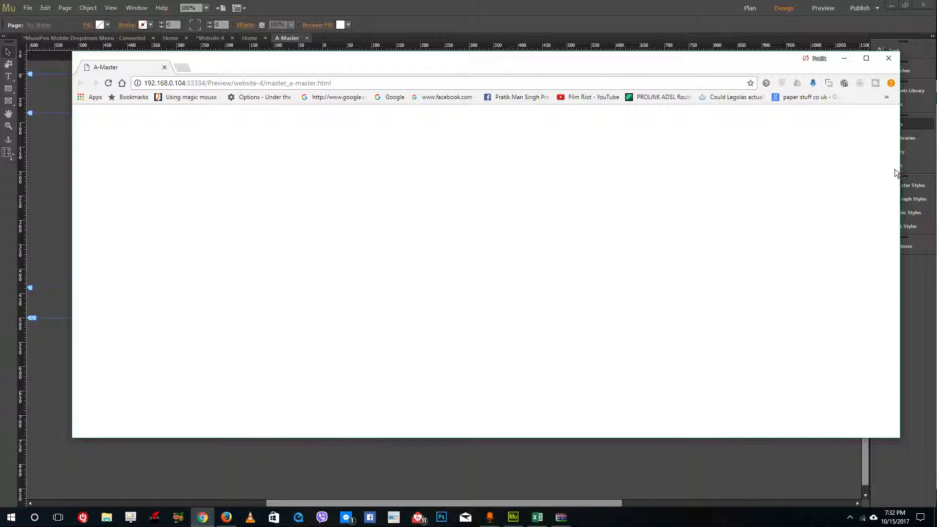
left_click_drag(900, 341, 236, 327)
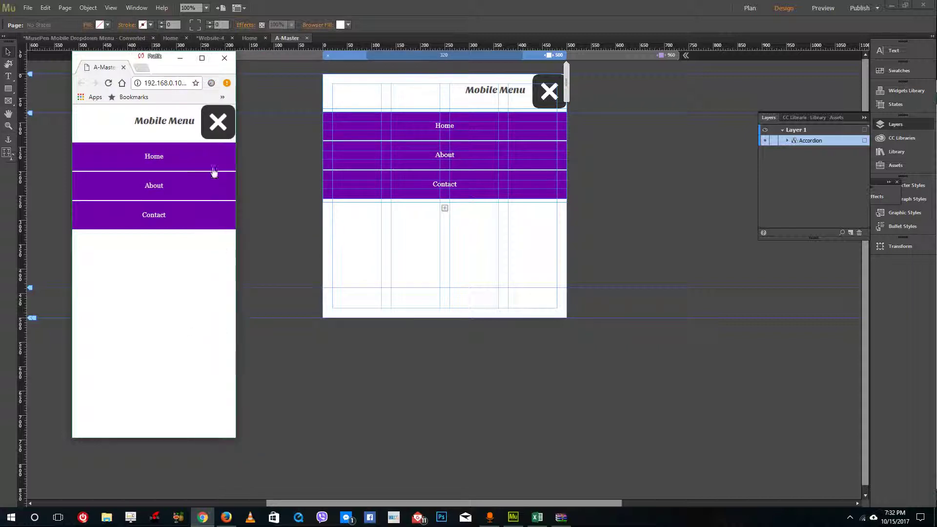
left_click(221, 127)
left_click(220, 123)
left_click(219, 123)
left_click(224, 59)
Add a Horizontal menu widget near the page top in the 960 px breakpoint and stretch it across the page margins
left_click_drag(565, 94, 672, 95)
double_click(641, 52)
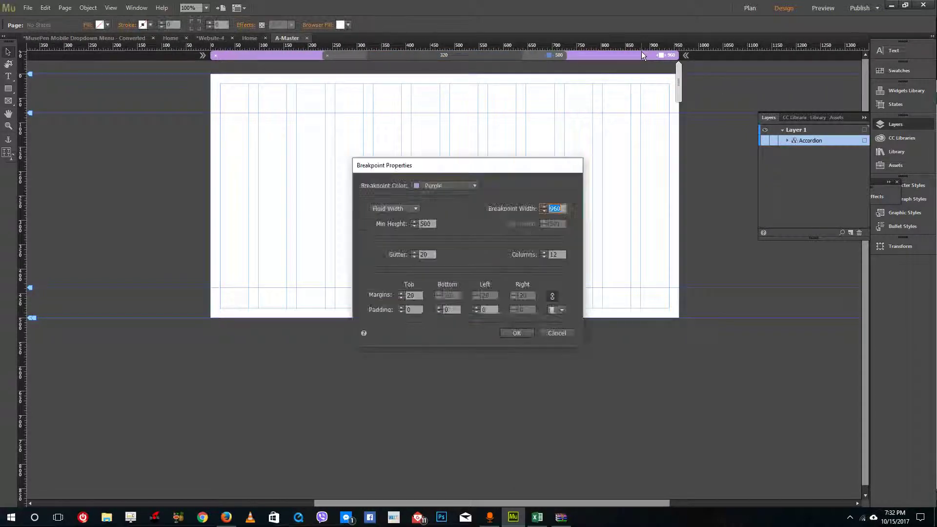
left_click(555, 334)
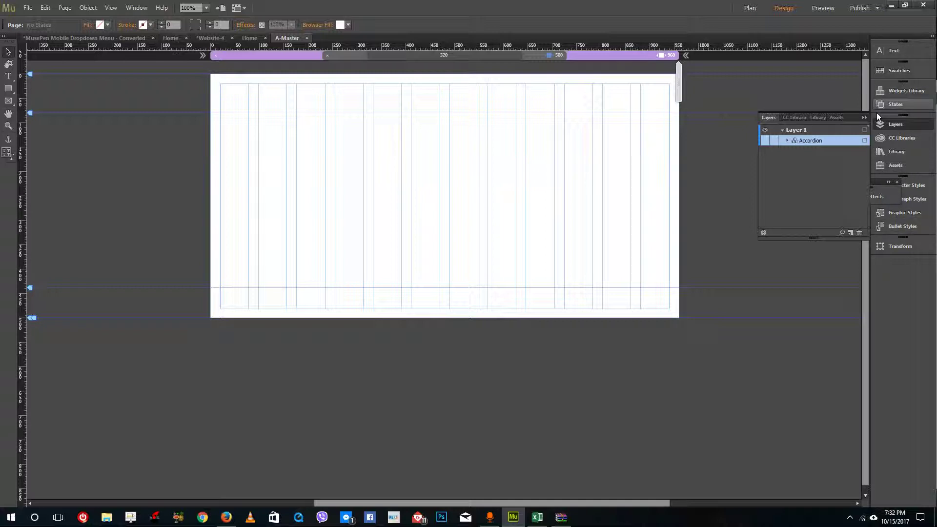
left_click(904, 91)
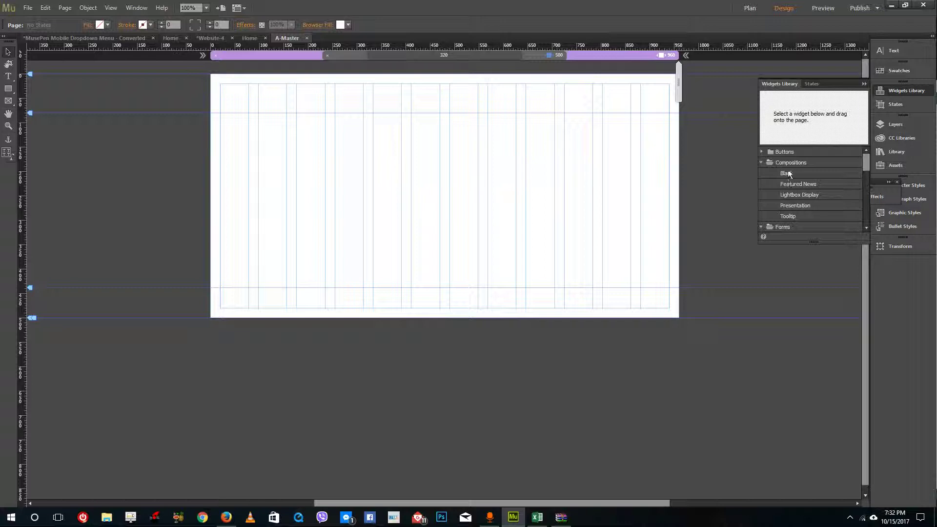
left_click_drag(865, 160, 865, 183)
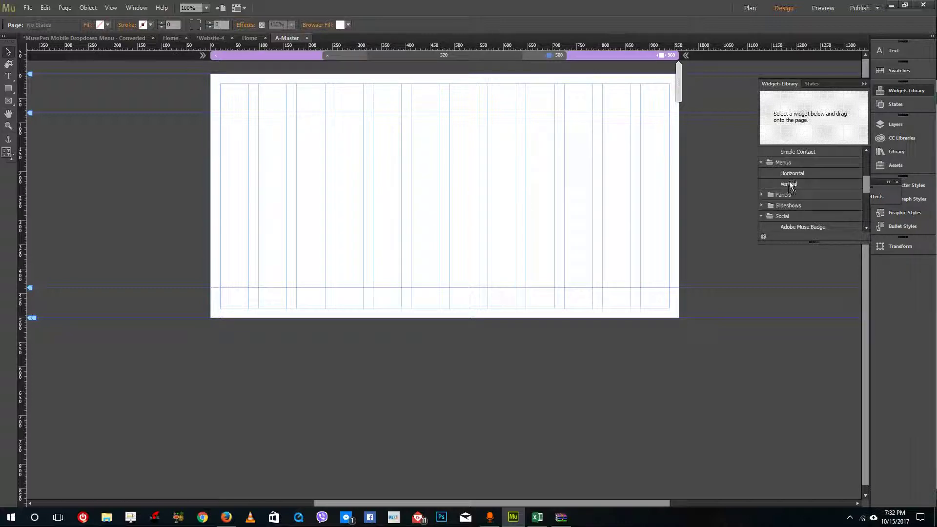
left_click_drag(794, 176, 400, 101)
left_click_drag(523, 105, 351, 110)
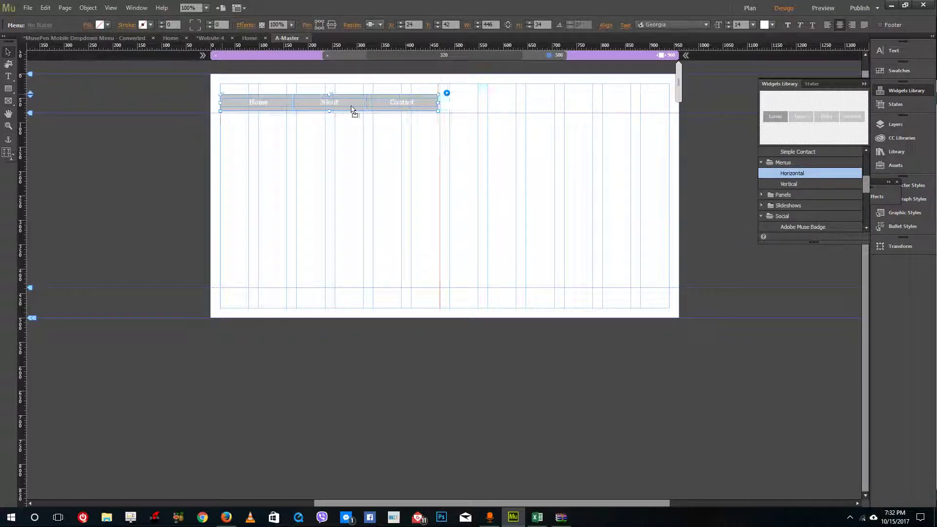
left_click_drag(437, 102, 567, 92)
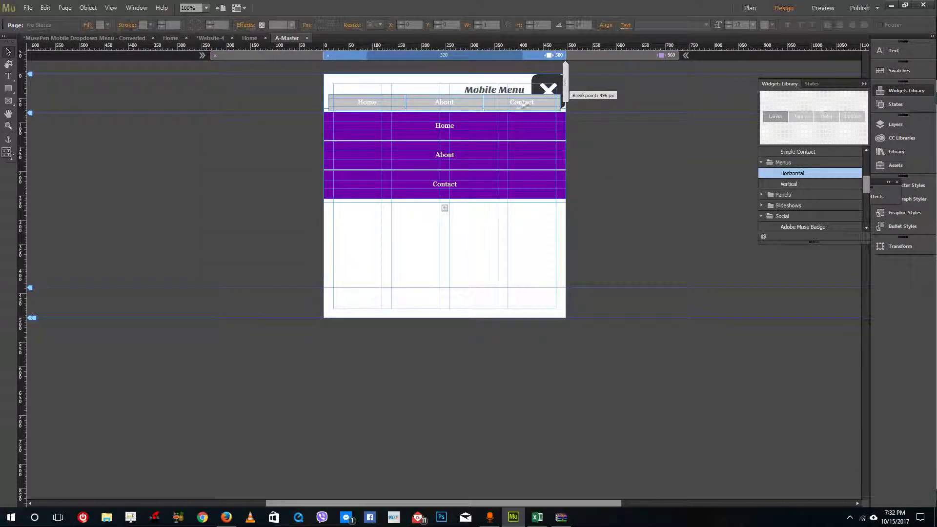
Hide the horizontal Menu element in the 500 px breakpoint, keeping the Accordion shown
left_click(504, 105)
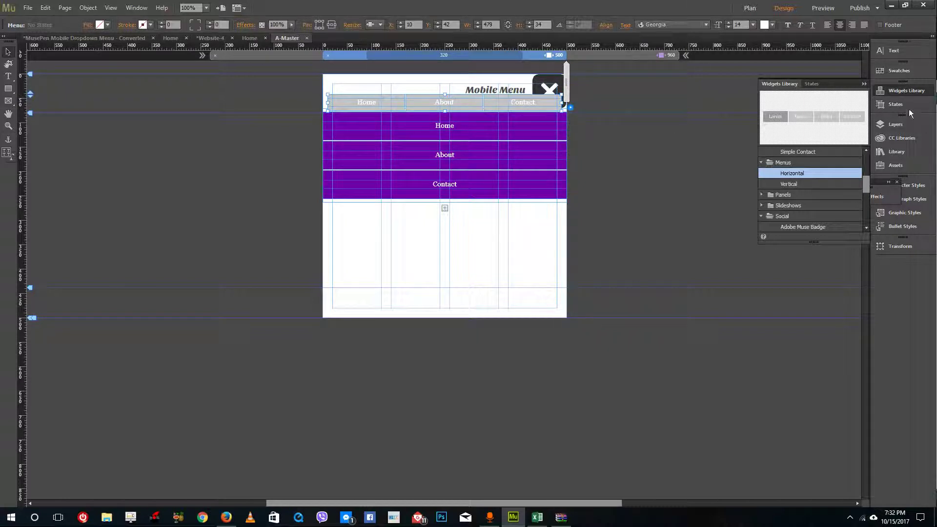
left_click(904, 129)
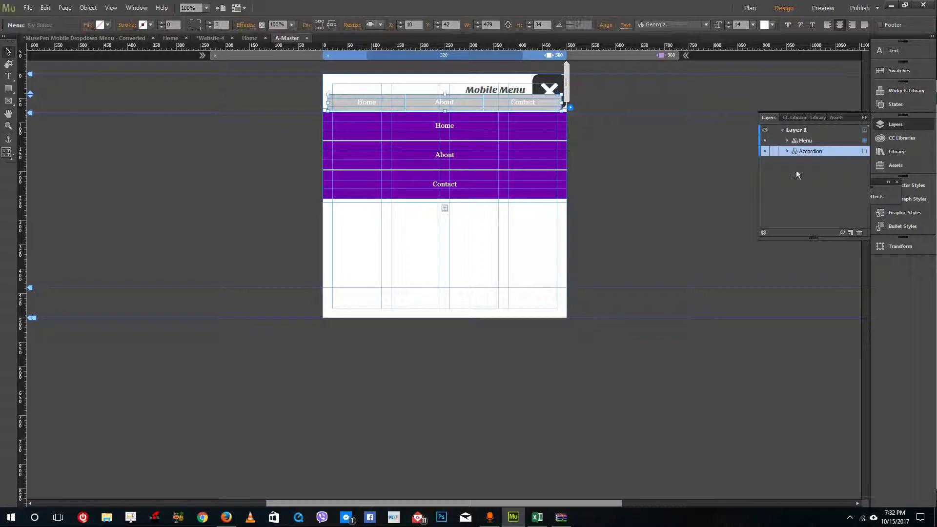
left_click(765, 140)
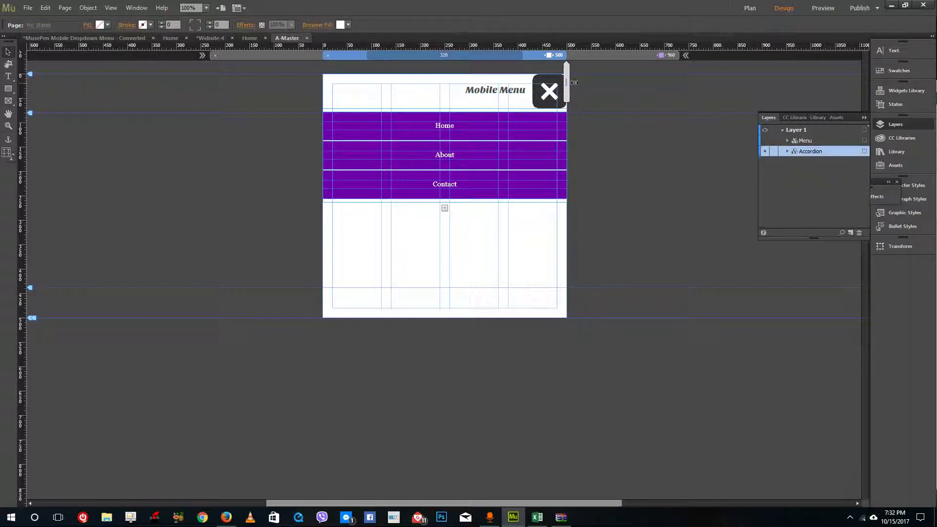
Check the page at the desktop breakpoint, preview it in the browser, and toggle the mobile menu in the narrow window
left_click_drag(596, 87, 660, 91)
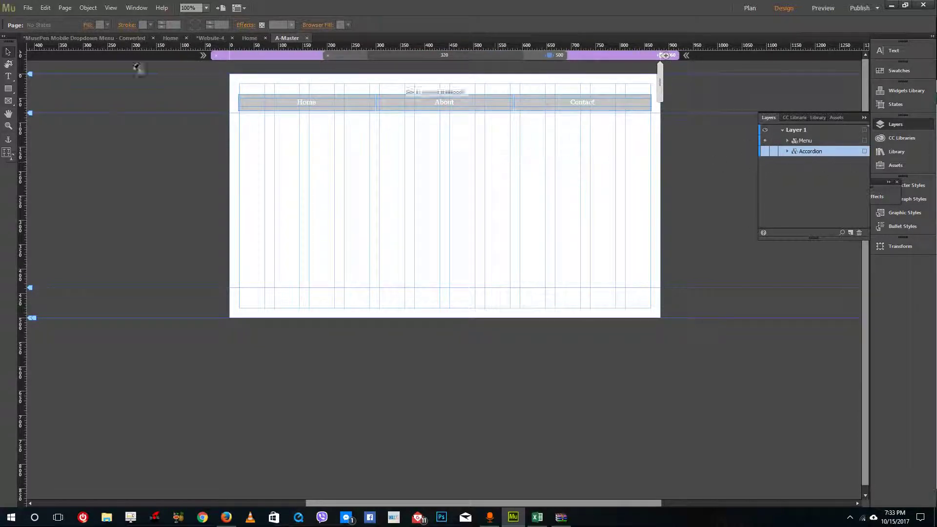
left_click(25, 9)
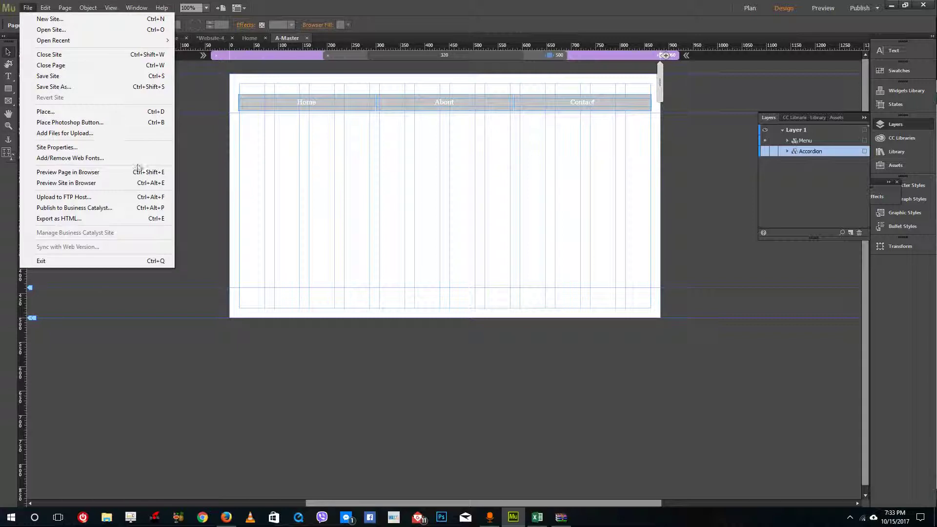
left_click(81, 171)
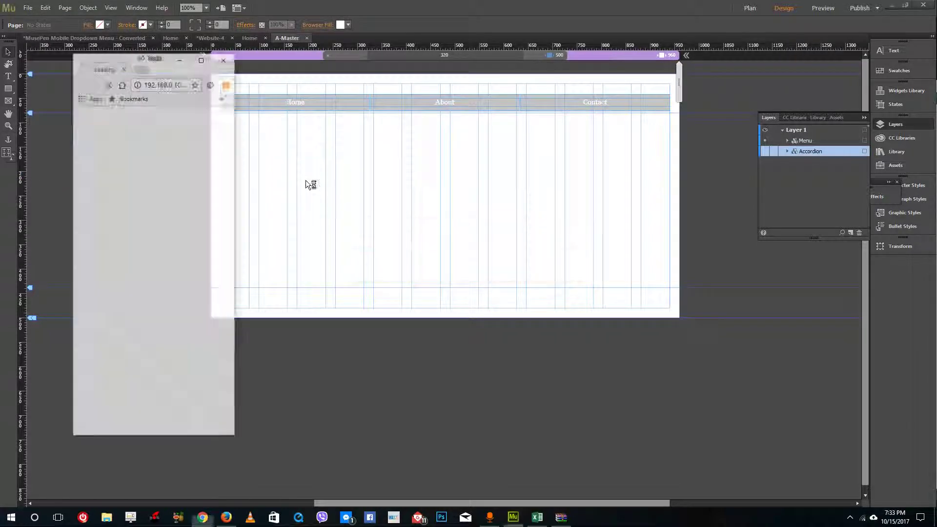
left_click(216, 124)
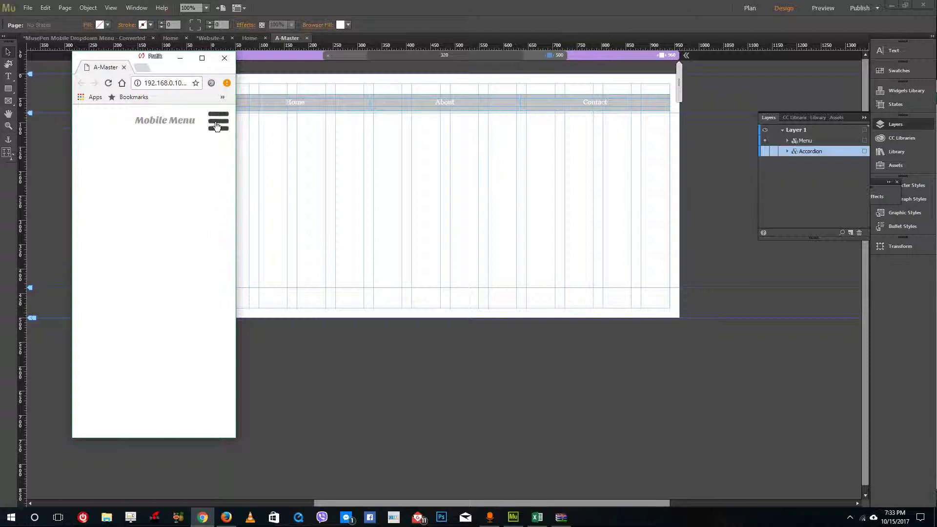
left_click(216, 125)
left_click(217, 125)
left_click(216, 124)
Narrow the browser preview further to test the mobile menu, and widen the window to check the desktop menu
left_click_drag(236, 152, 220, 142)
left_click(199, 127)
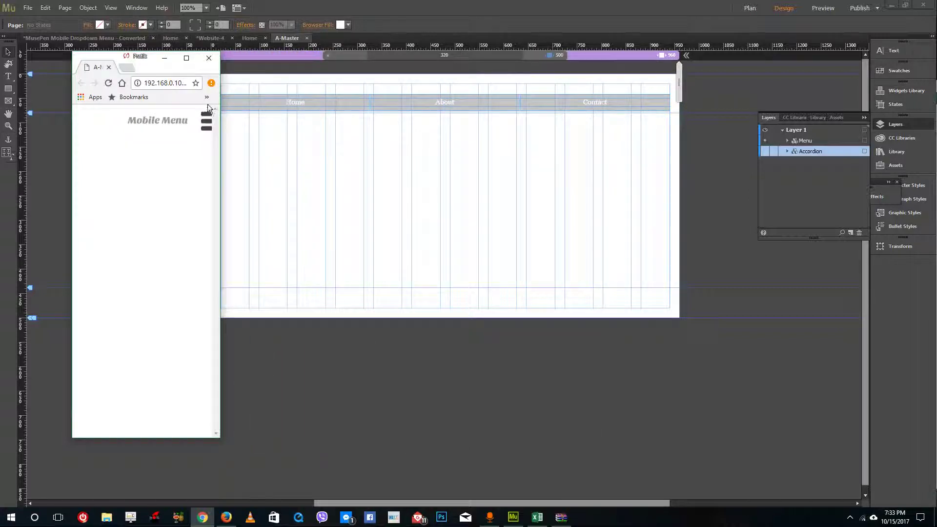
left_click(200, 128)
left_click(204, 122)
left_click_drag(222, 115, 694, 199)
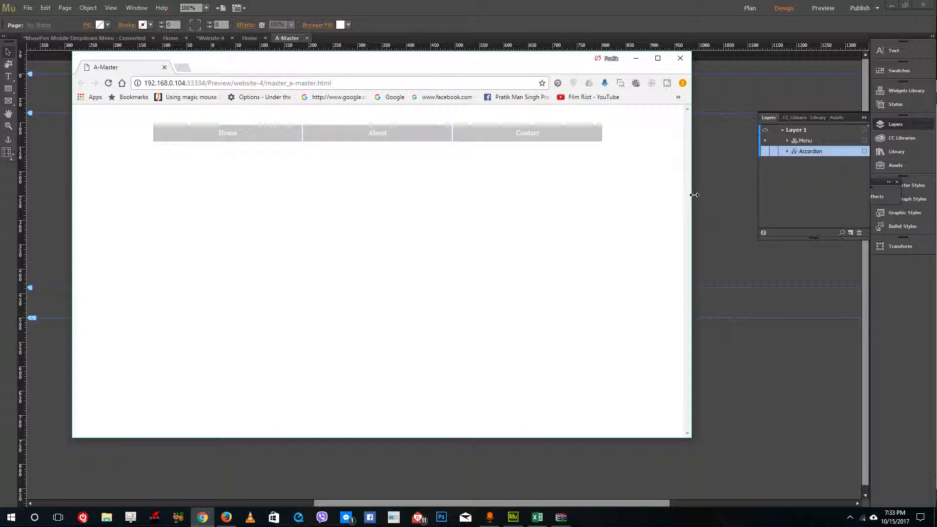